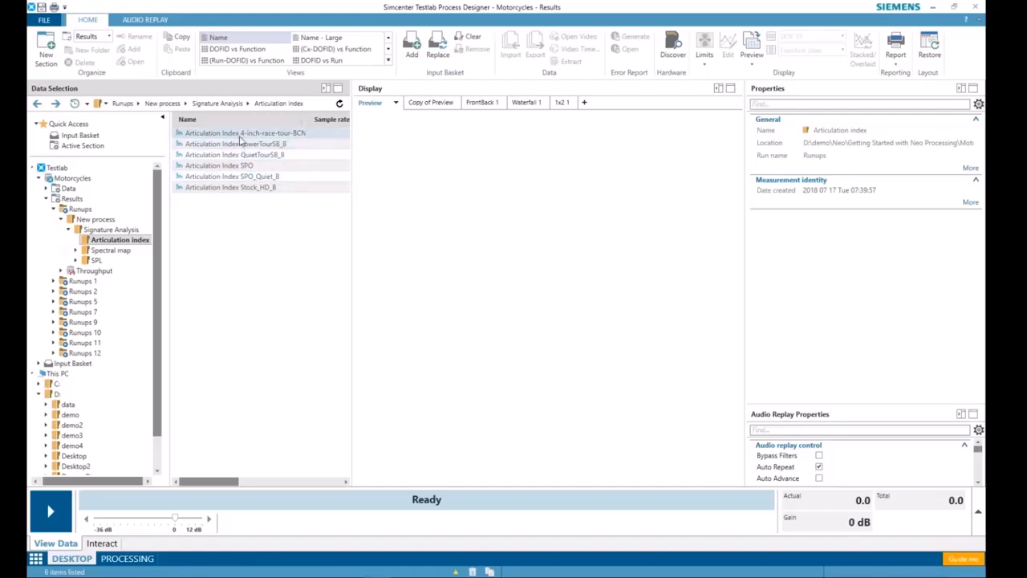
- Plot the articulation index curves of 4-inch-race-tour-BCN, PowerTourSB_B and SPO_Quiet_B together in the preview
{"action": "left_click", "coordinate": [241, 133]}
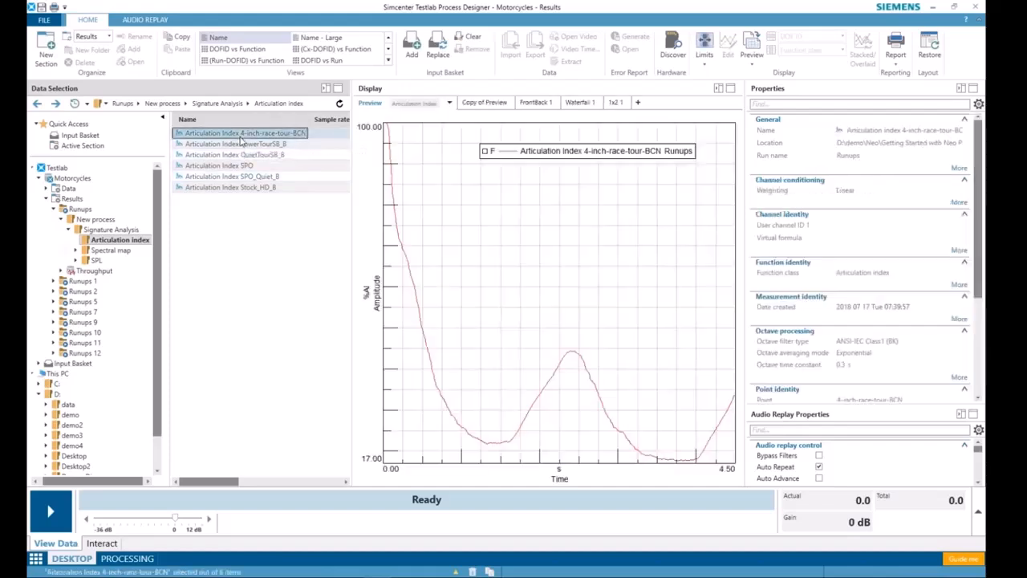
{"action": "left_click", "coordinate": [240, 142], "text": "ctrl"}
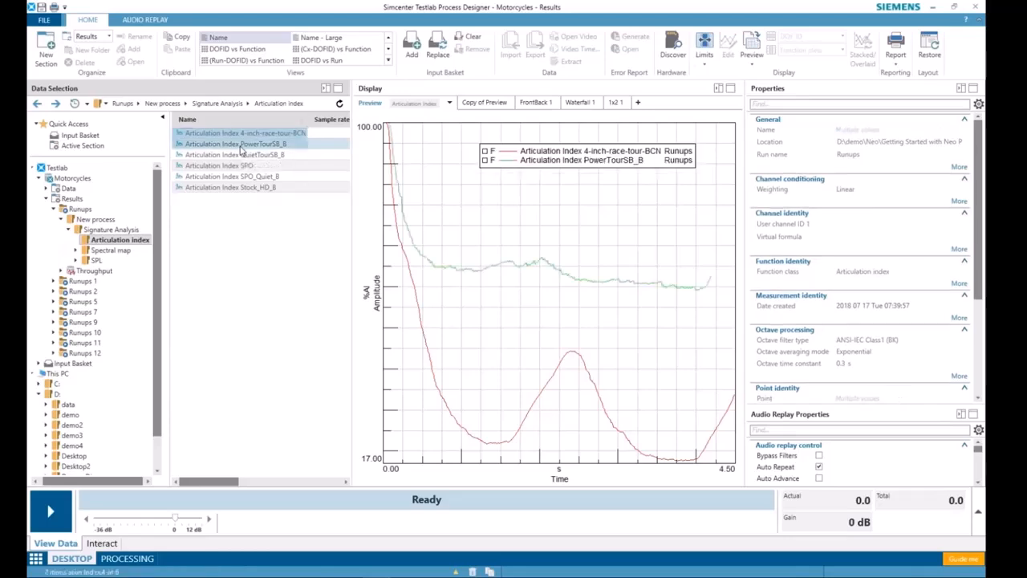
{"action": "left_click", "coordinate": [234, 177], "text": "ctrl"}
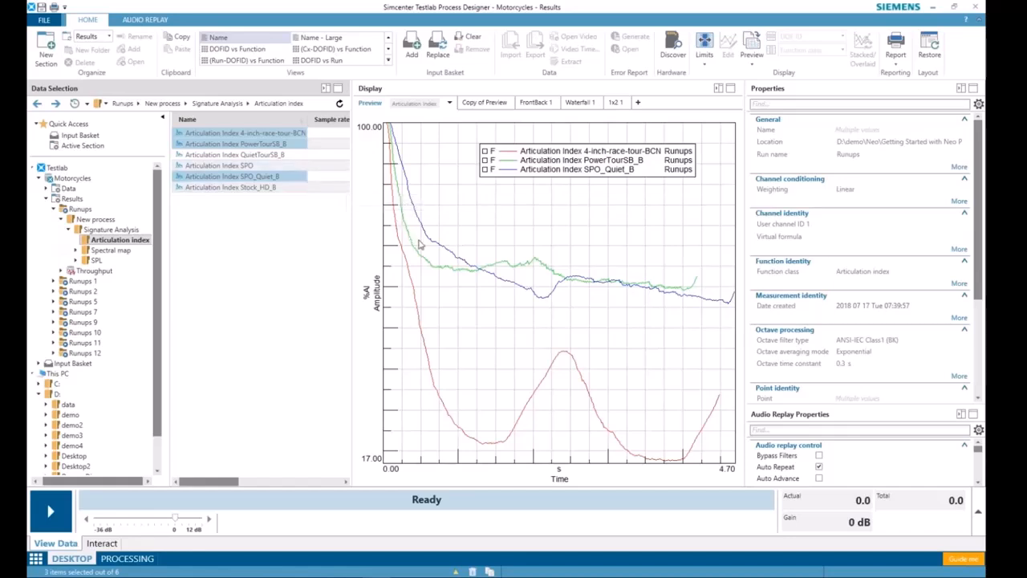
- Set the Y-axis format of the articulation index plot to dB/Level
{"action": "mouse_move", "coordinate": [414, 248]}
{"action": "right_click", "coordinate": [376, 290]}
{"action": "mouse_move", "coordinate": [402, 324]}
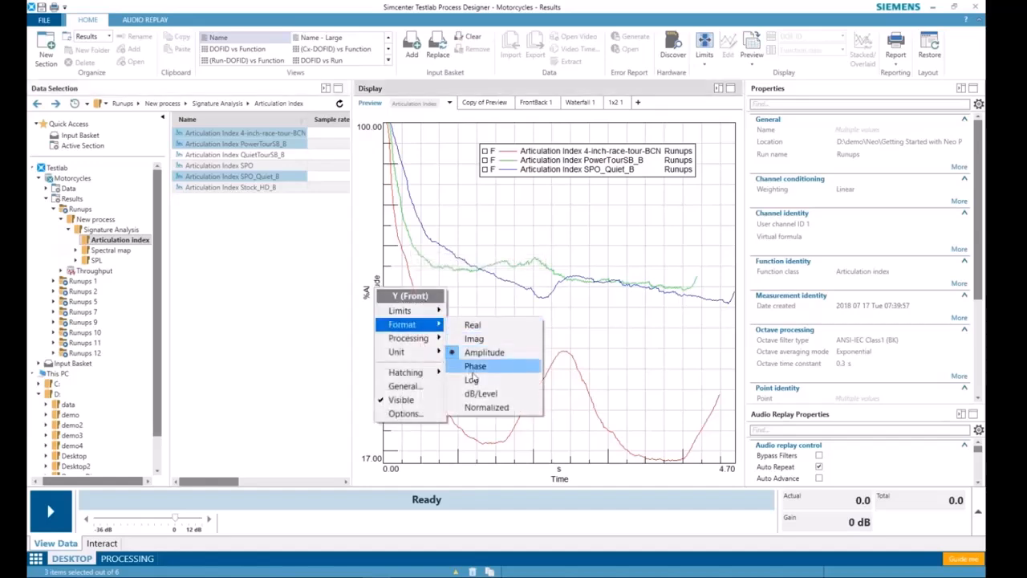
{"action": "left_click", "coordinate": [487, 390]}
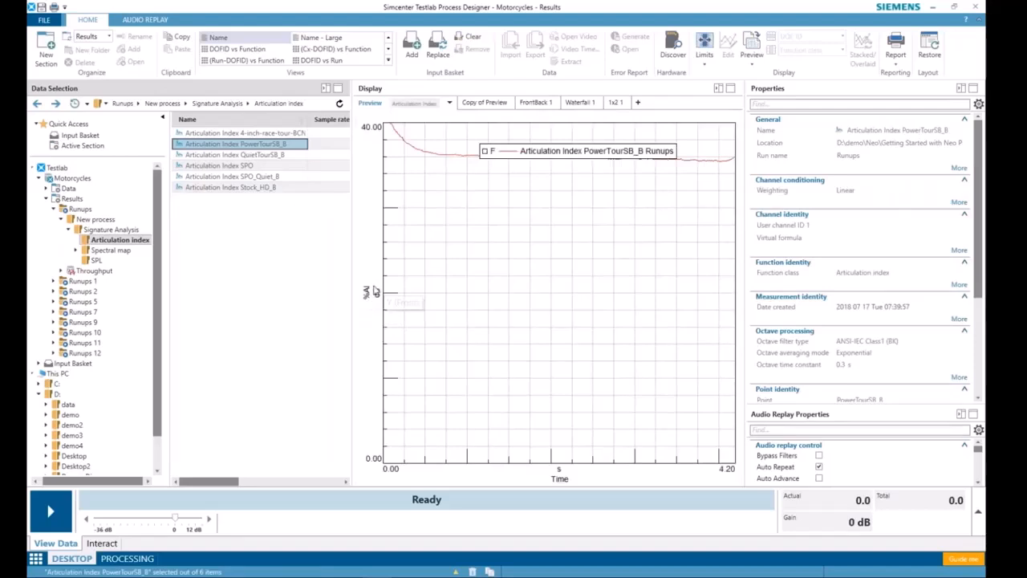
- Return the Y-axis format of the PowerTourSB_B articulation index plot to Amplitude
{"action": "right_click", "coordinate": [514, 479]}
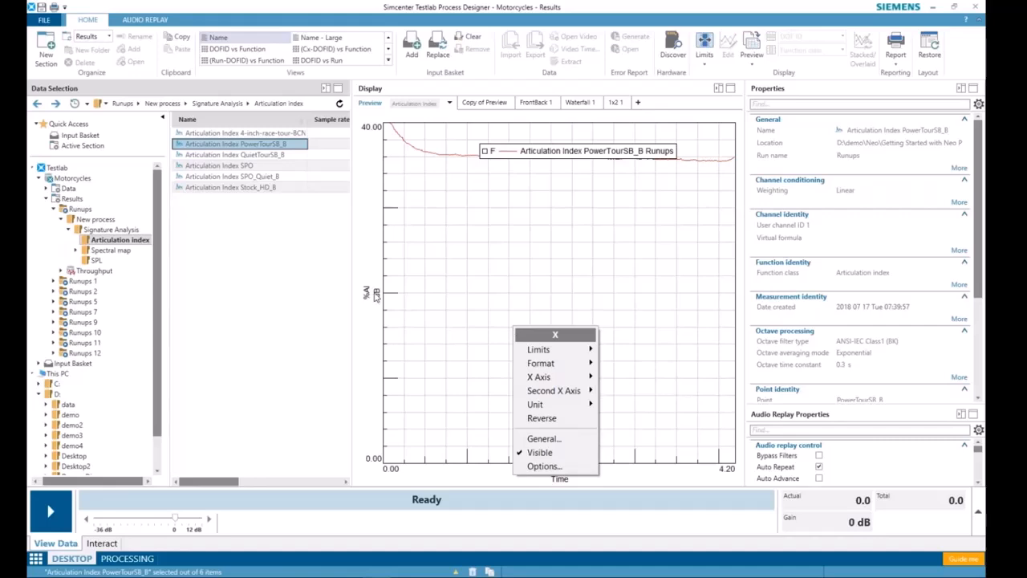
{"action": "right_click", "coordinate": [376, 294]}
{"action": "mouse_move", "coordinate": [396, 332]}
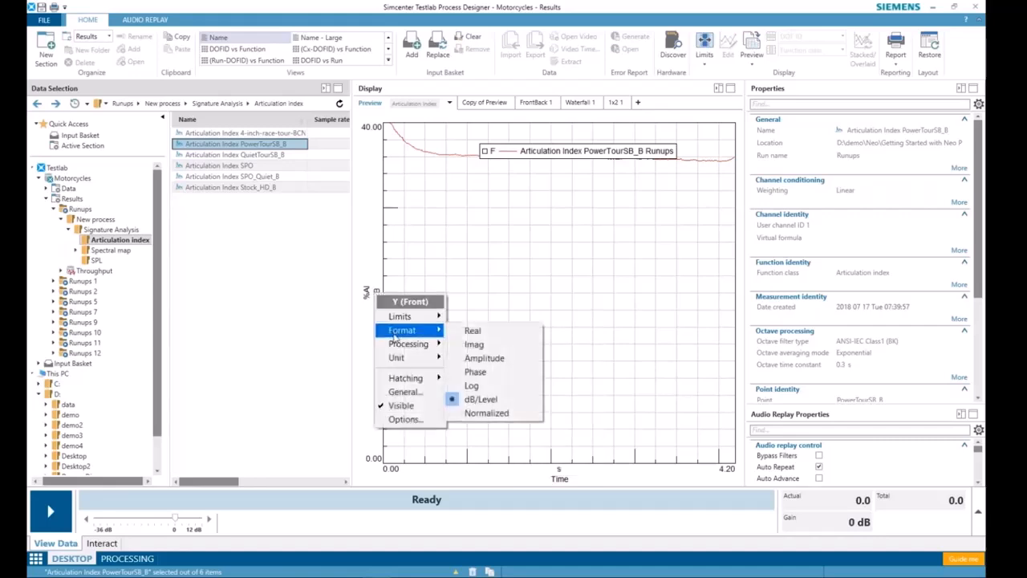
{"action": "left_click", "coordinate": [469, 362]}
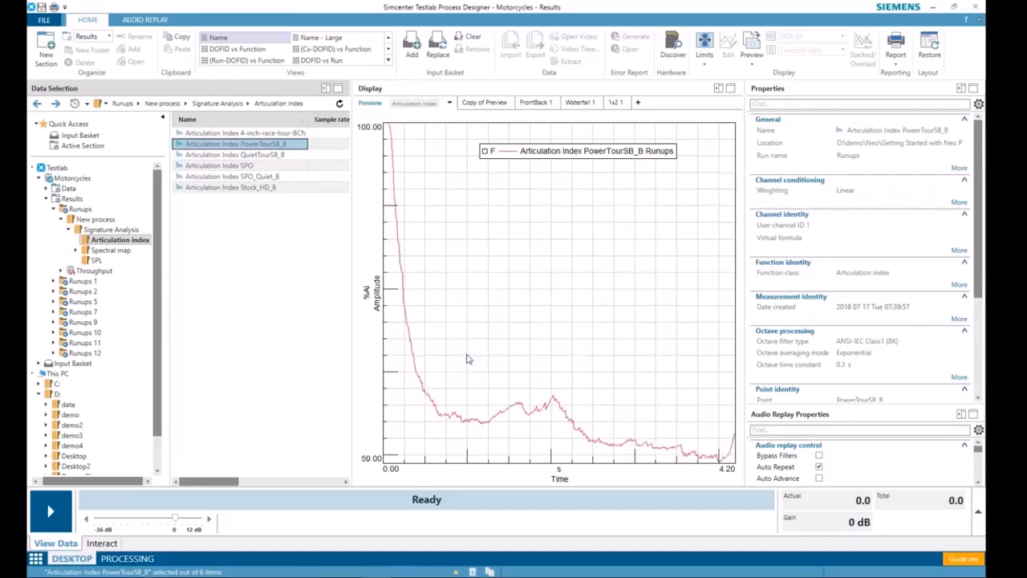
- Plot the SPL overall level of 4-inch-race-tour-BCN and set its Y-axis format to dB/Level
{"action": "left_click", "coordinate": [96, 262]}
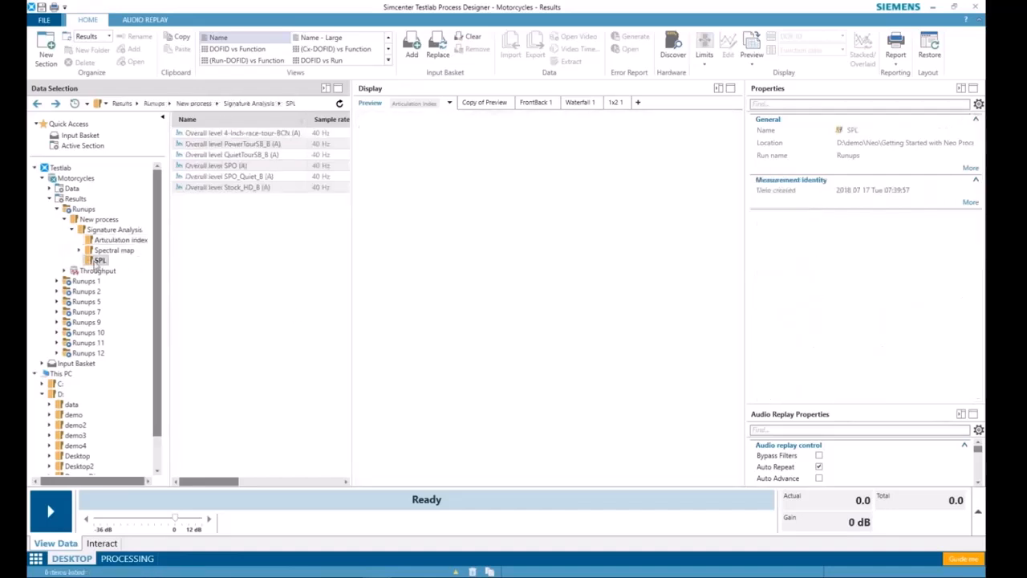
{"action": "left_click", "coordinate": [250, 134]}
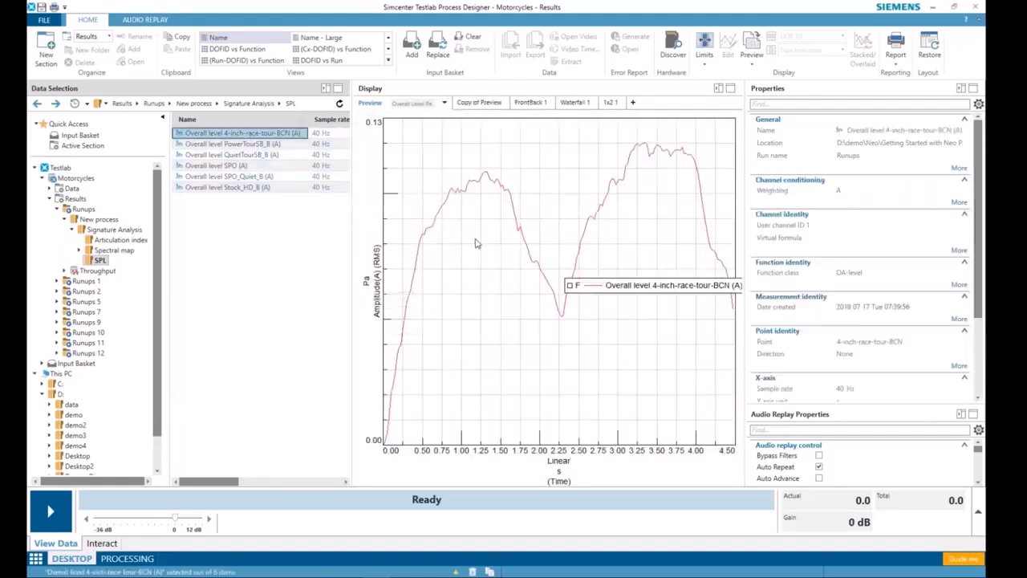
{"action": "right_click", "coordinate": [372, 277]}
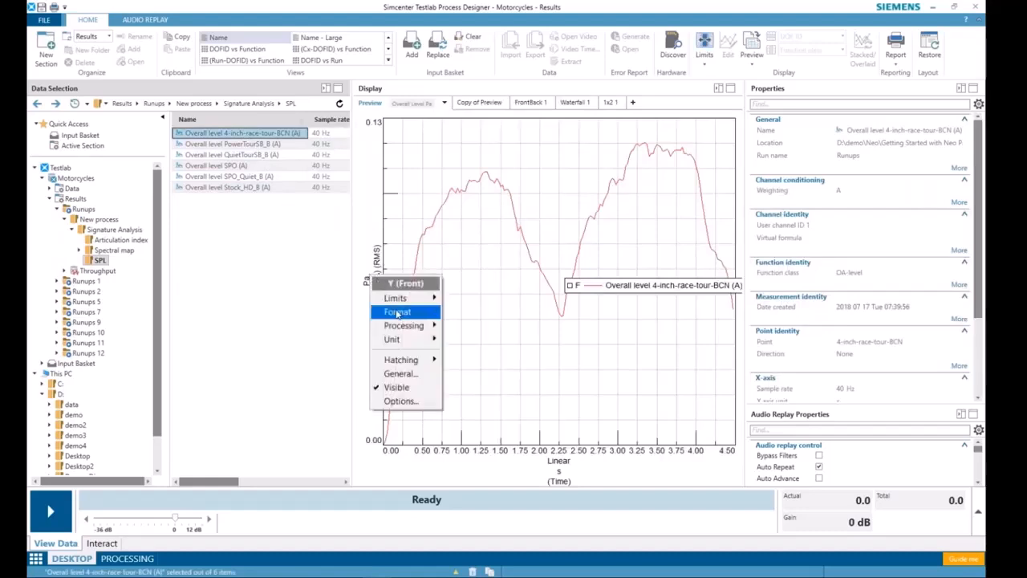
{"action": "mouse_move", "coordinate": [399, 315]}
{"action": "left_click", "coordinate": [477, 381]}
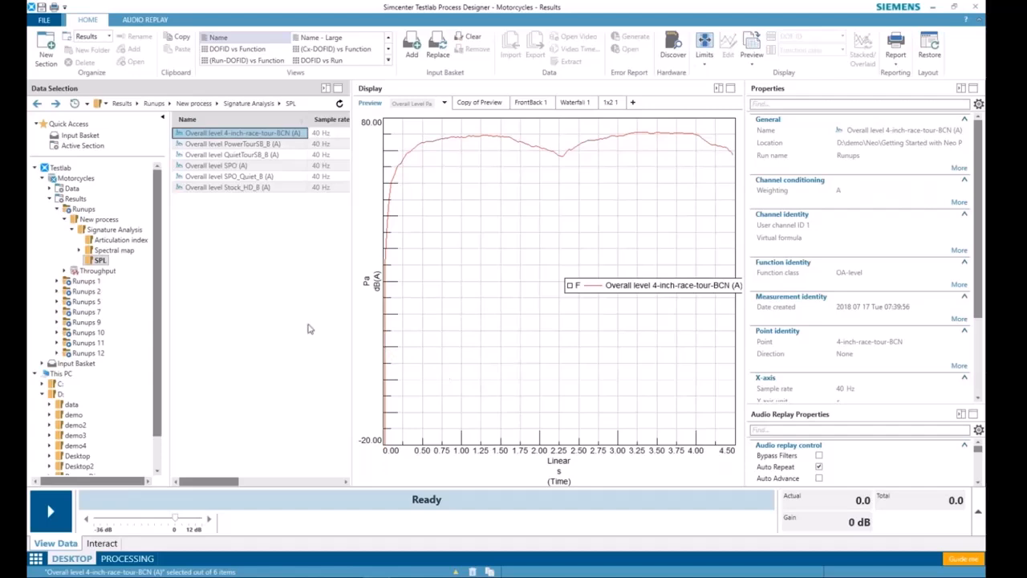
- View the PowerTourSB_B articulation index, and compare QuietTourSB_B and SPO in both the SPL and articulation index results
{"action": "left_click", "coordinate": [118, 243]}
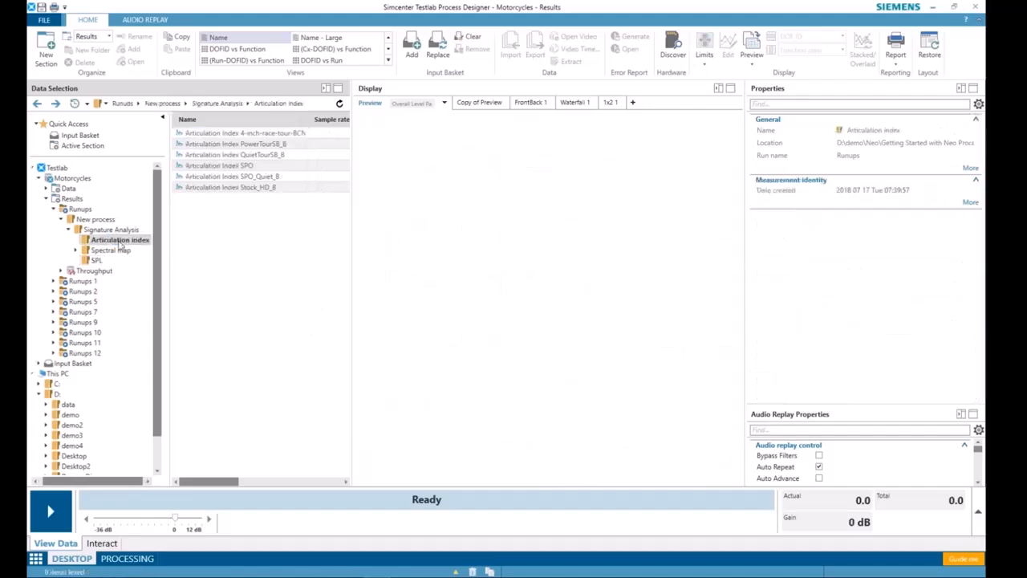
{"action": "left_click", "coordinate": [241, 144]}
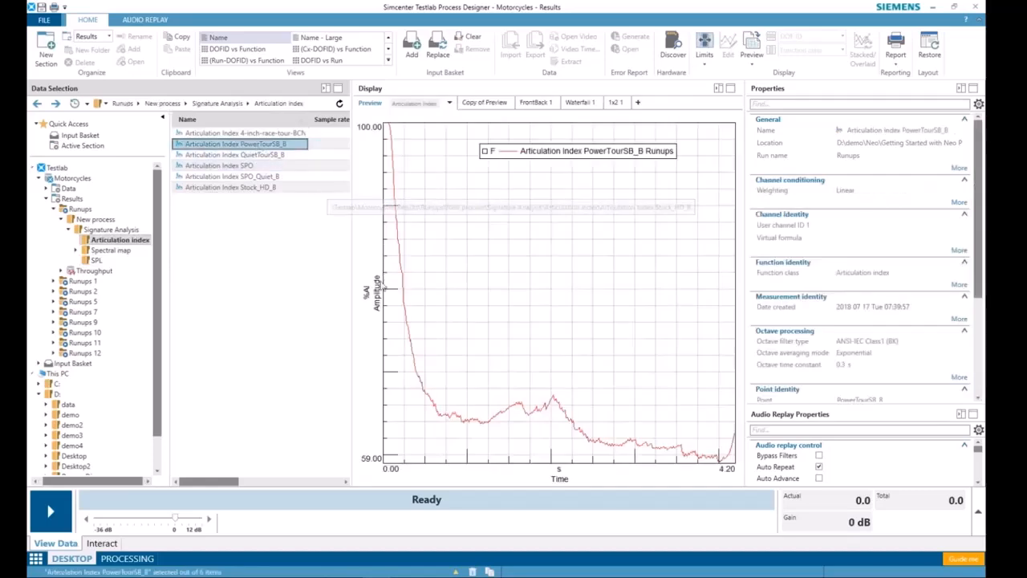
{"action": "left_click", "coordinate": [98, 260]}
{"action": "left_click", "coordinate": [215, 165]}
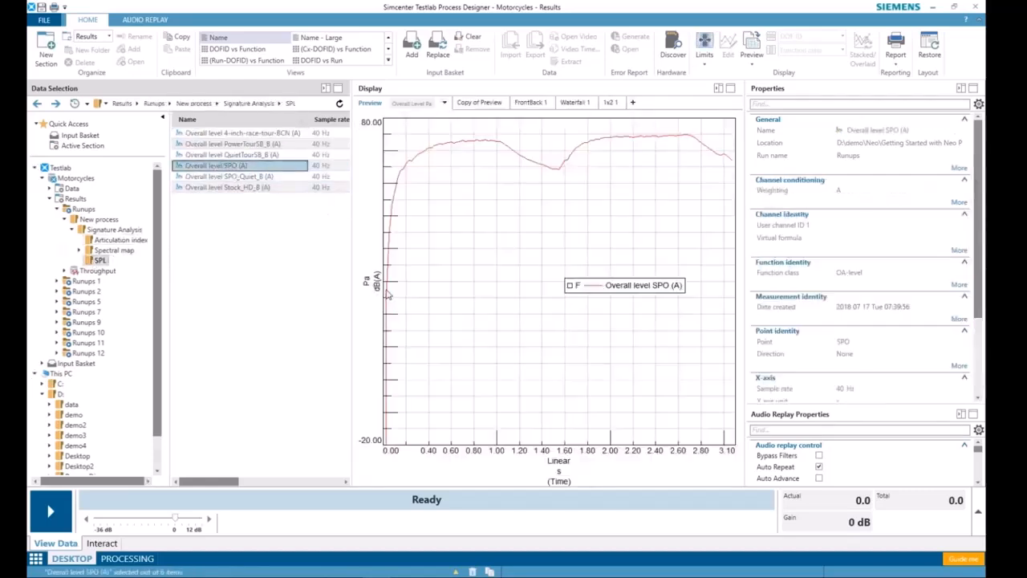
{"action": "left_click", "coordinate": [255, 156], "text": "ctrl"}
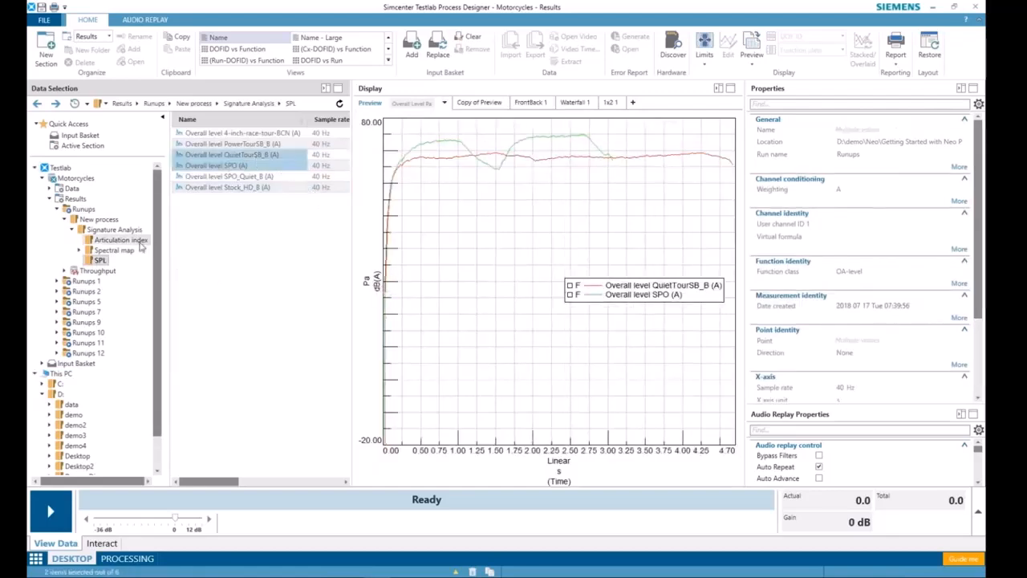
{"action": "left_click", "coordinate": [121, 240]}
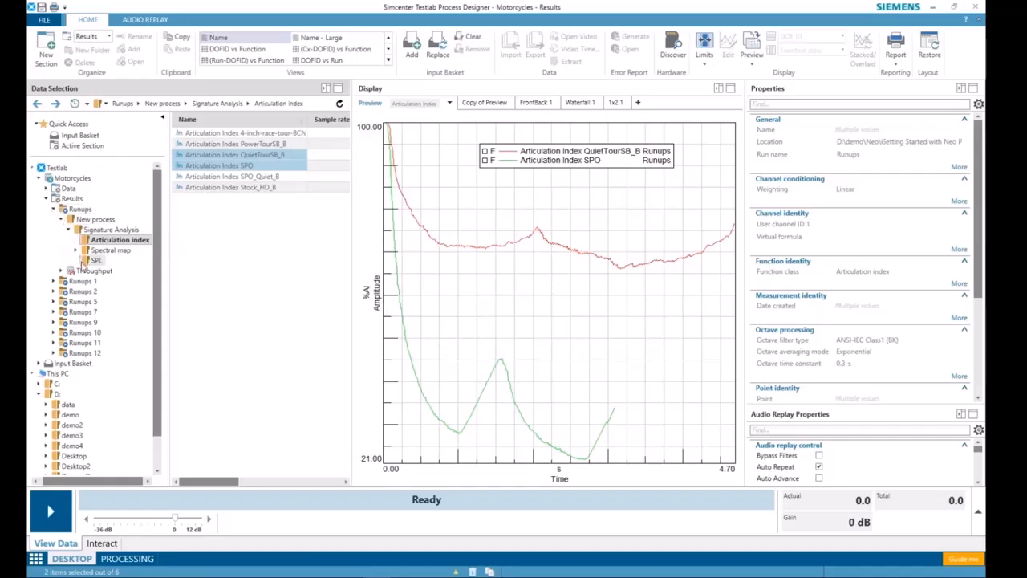
- Collapse the Runups results folder and show its contents in the DOFID vs Function view
{"action": "left_click", "coordinate": [53, 208]}
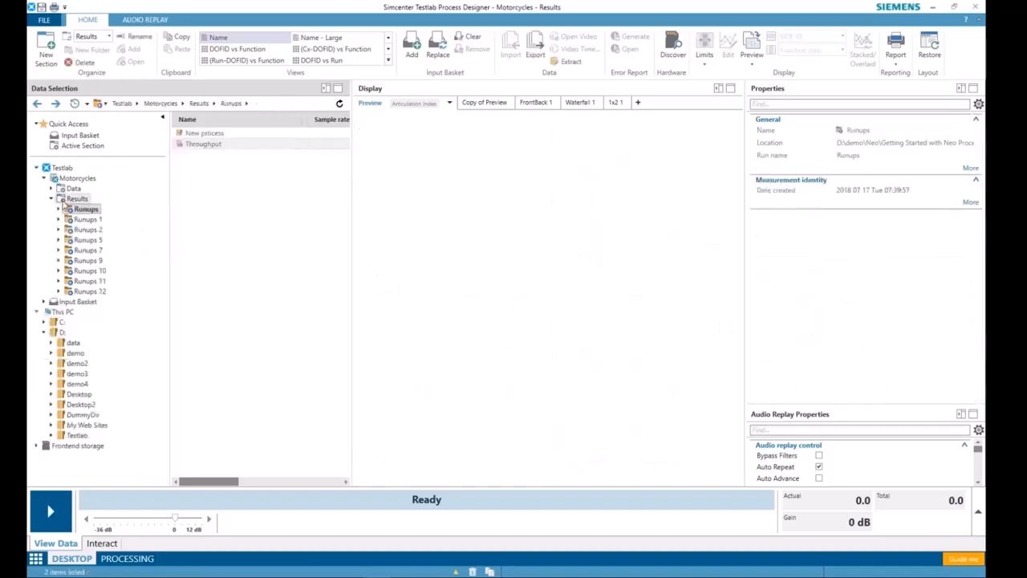
{"action": "left_click", "coordinate": [51, 199]}
{"action": "left_click", "coordinate": [51, 199]}
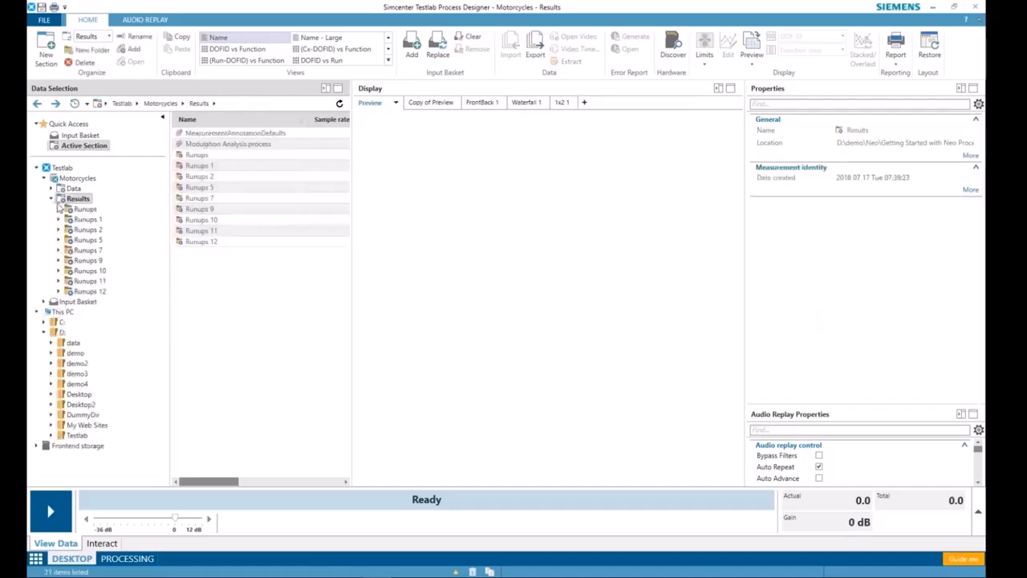
{"action": "left_click", "coordinate": [80, 209]}
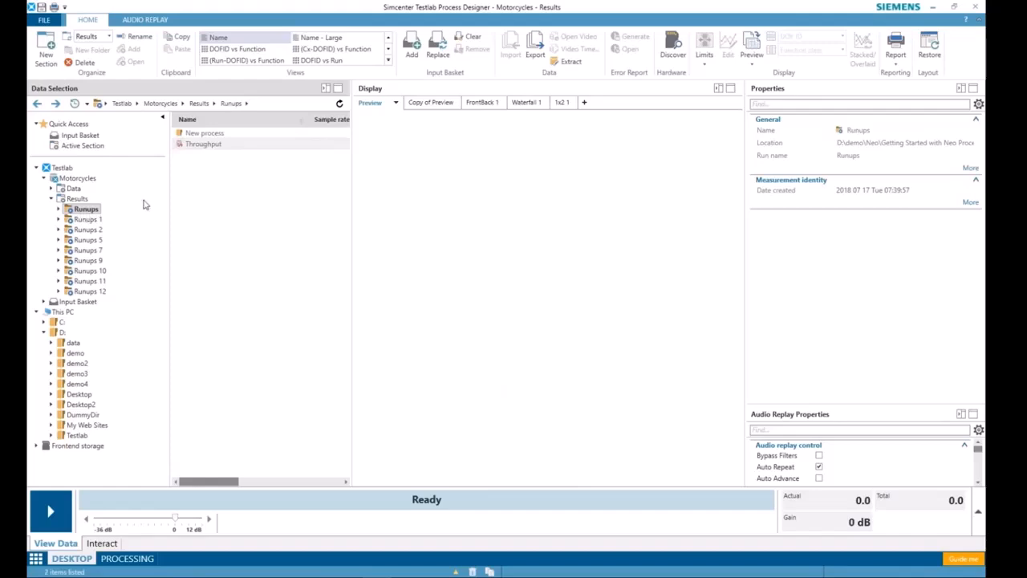
{"action": "left_click", "coordinate": [241, 50]}
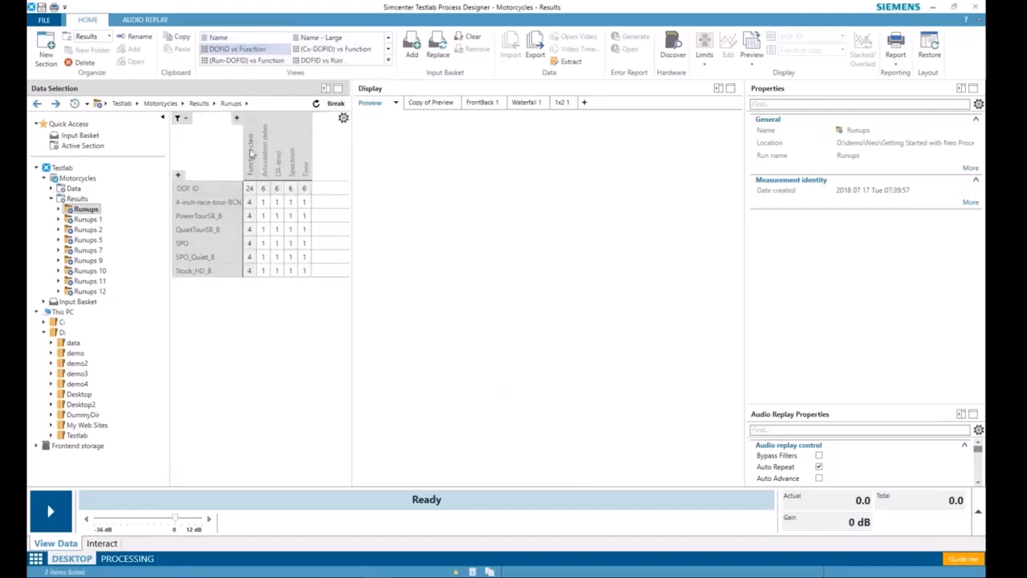
{"action": "left_click", "coordinate": [219, 39]}
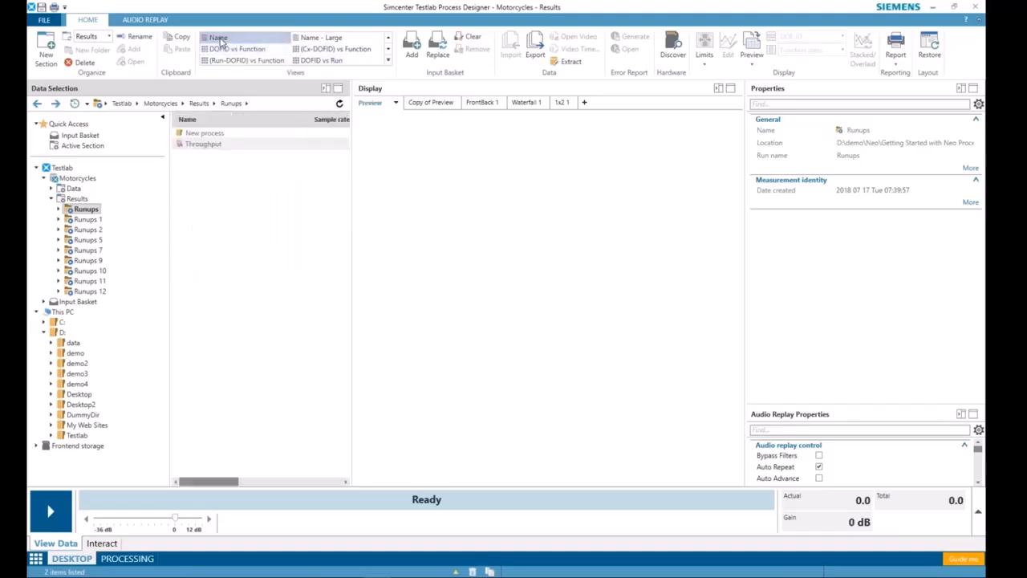
{"action": "left_click", "coordinate": [228, 50]}
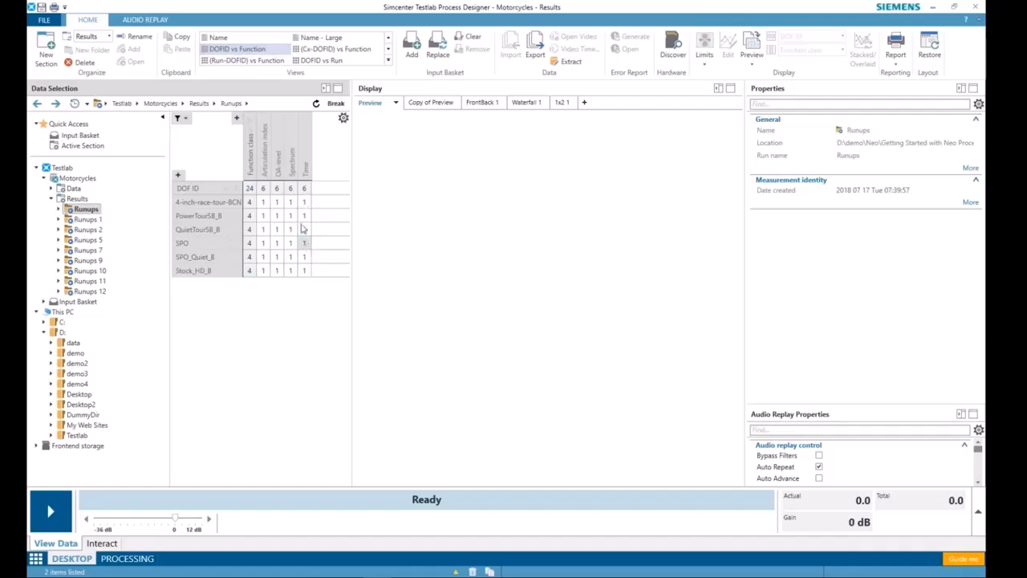
- Plot the articulation index and OA-level curves of PowerTourSB_B, SPO and Stock_HD_B from the matrix
{"action": "left_click", "coordinate": [264, 218]}
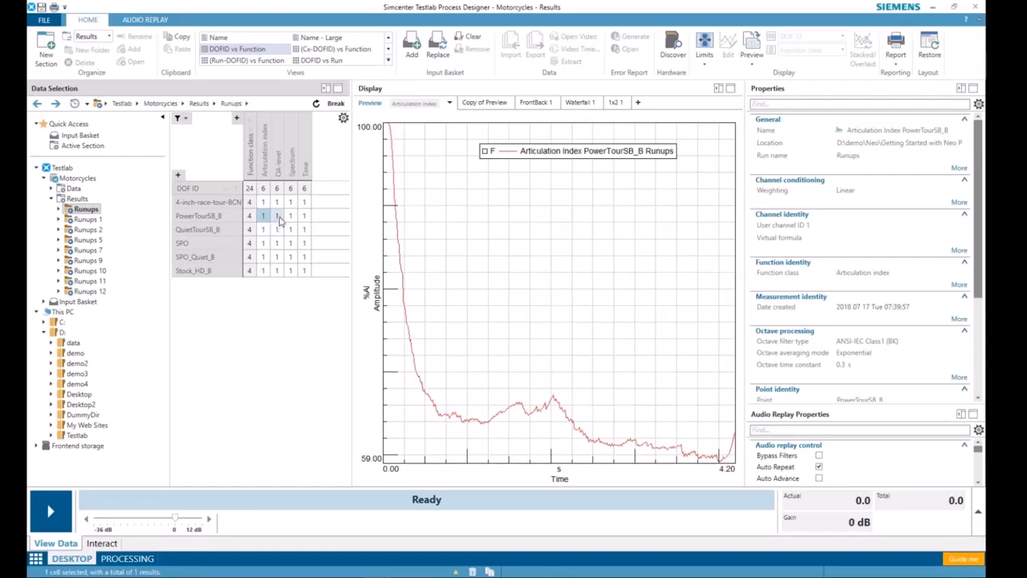
{"action": "left_click", "coordinate": [281, 218], "text": "ctrl"}
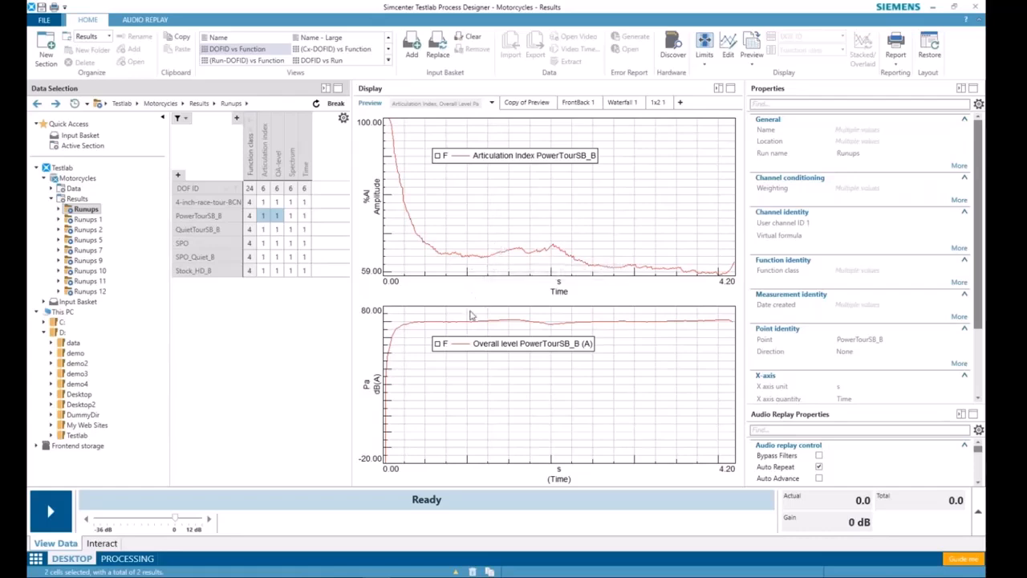
{"action": "left_click", "coordinate": [263, 242], "text": "ctrl"}
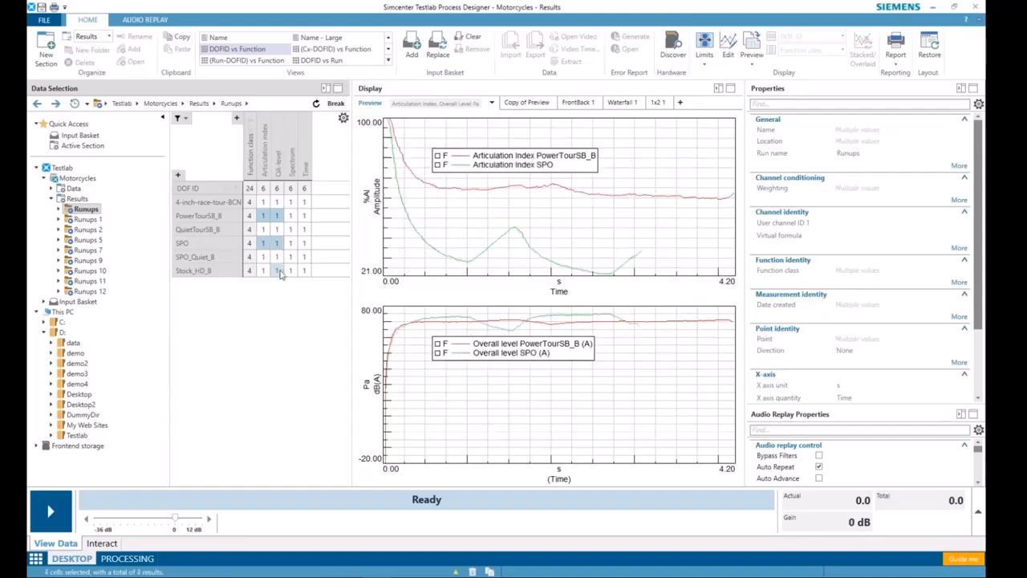
{"action": "left_click", "coordinate": [273, 271], "text": "ctrl"}
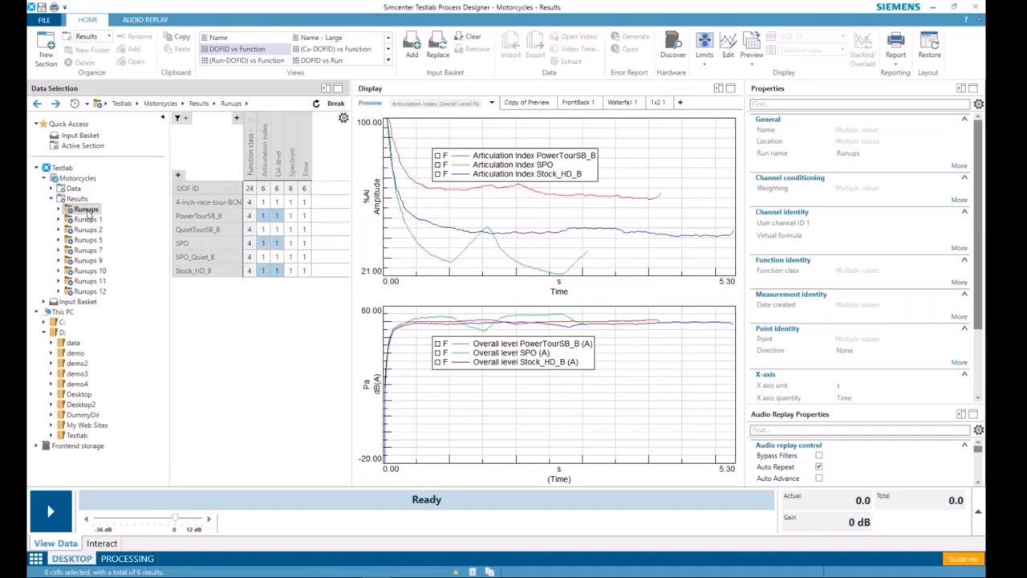
- Inspect the nested subfolders of the Runups results and collapse the folder again
{"action": "left_click", "coordinate": [60, 210]}
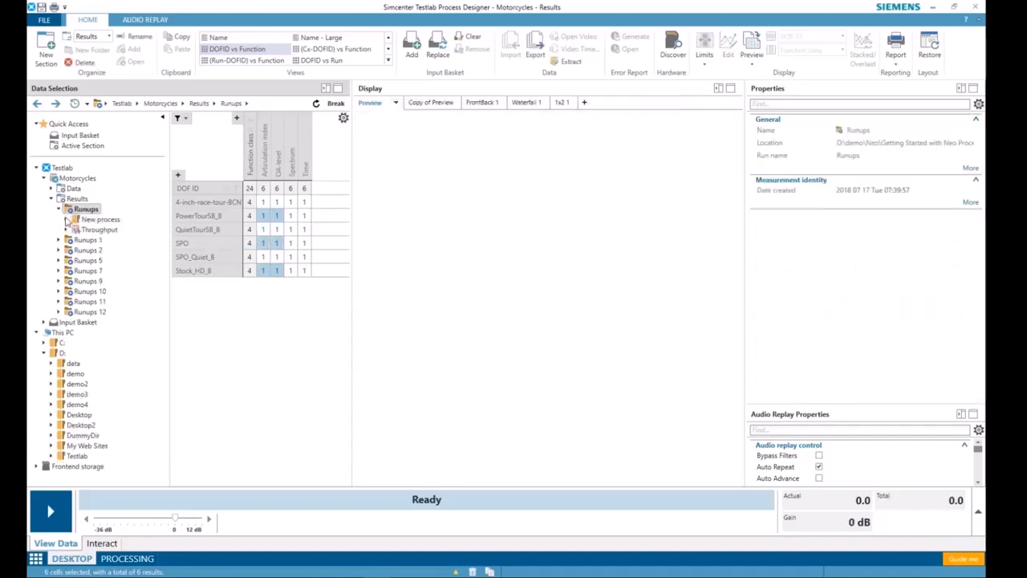
{"action": "left_click", "coordinate": [67, 219]}
{"action": "left_click", "coordinate": [61, 209]}
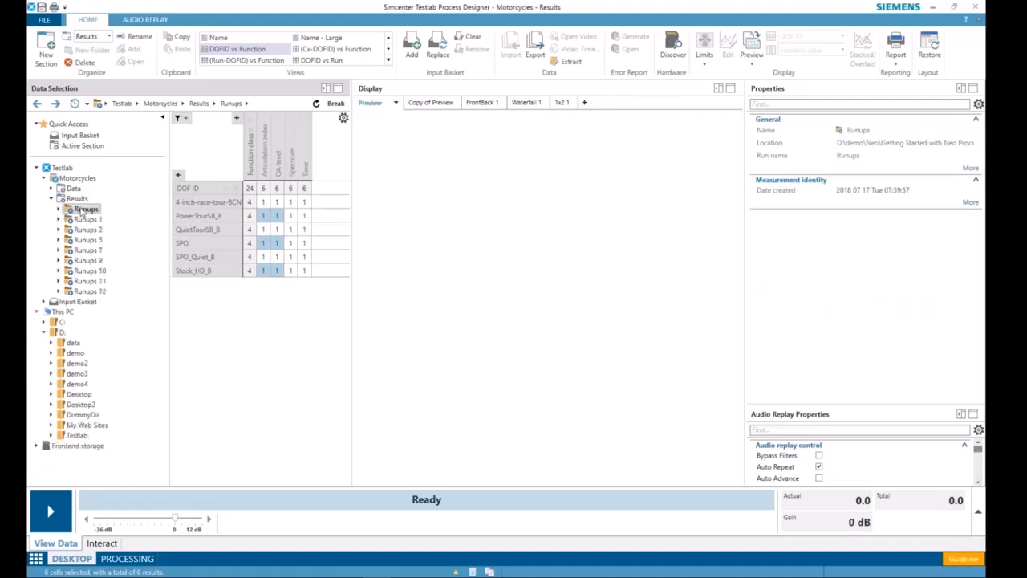
- Plot the articulation index and OA-level of PowerTourSB_B, SPO, SPO_Quiet_B and Stock_HD_B for comparison
{"action": "left_click", "coordinate": [263, 216]}
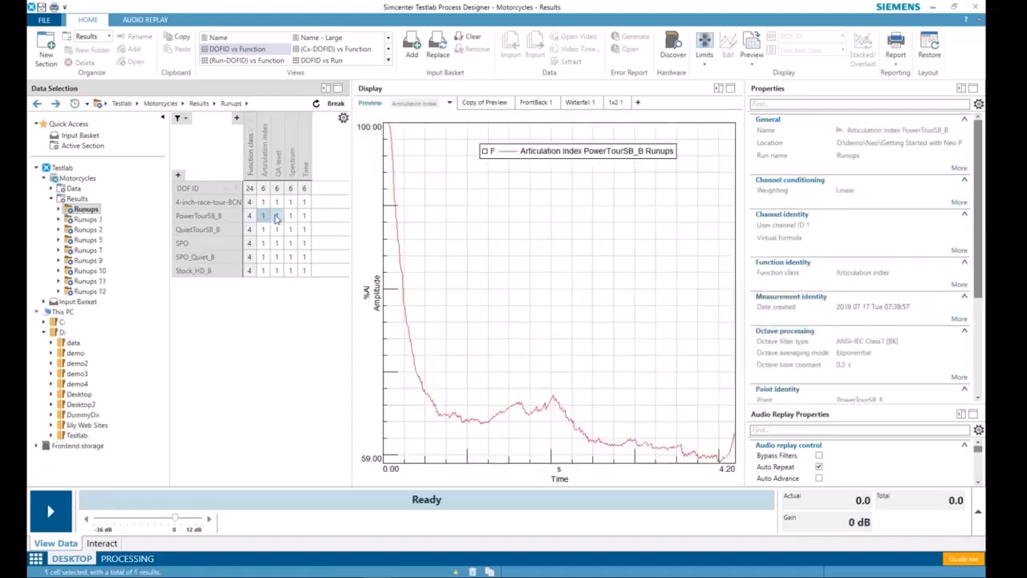
{"action": "left_click", "coordinate": [277, 218], "text": "ctrl"}
{"action": "left_click", "coordinate": [266, 243], "text": "ctrl"}
{"action": "left_click", "coordinate": [277, 244], "text": "ctrl"}
{"action": "left_click", "coordinate": [265, 271], "text": "ctrl"}
{"action": "left_click", "coordinate": [277, 271], "text": "ctrl"}
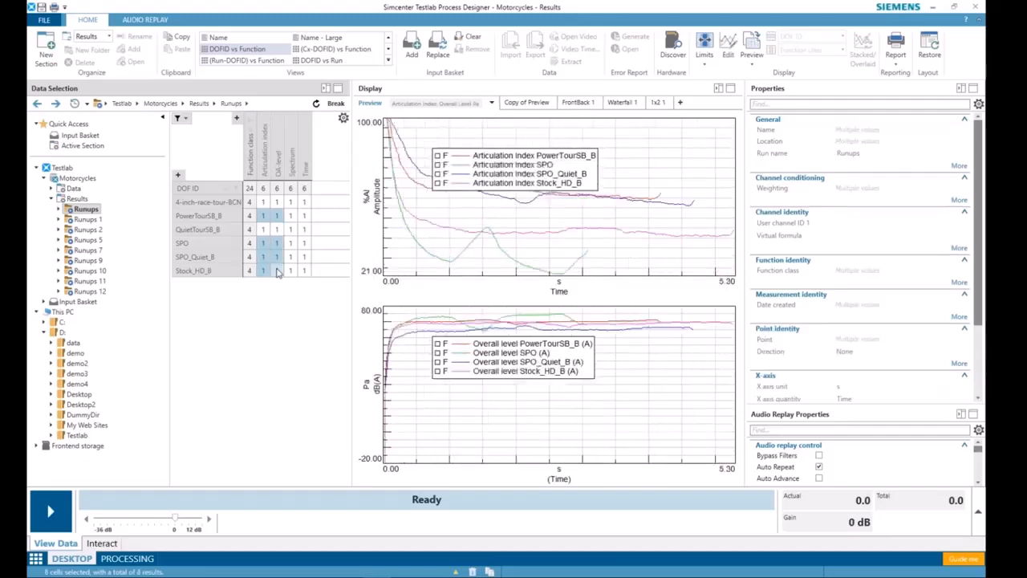
- Display the spectrum maps of PowerTourSB_B, QuietTourSB_B, SPO and SPO_Quiet_B side by side
{"action": "left_click", "coordinate": [291, 217]}
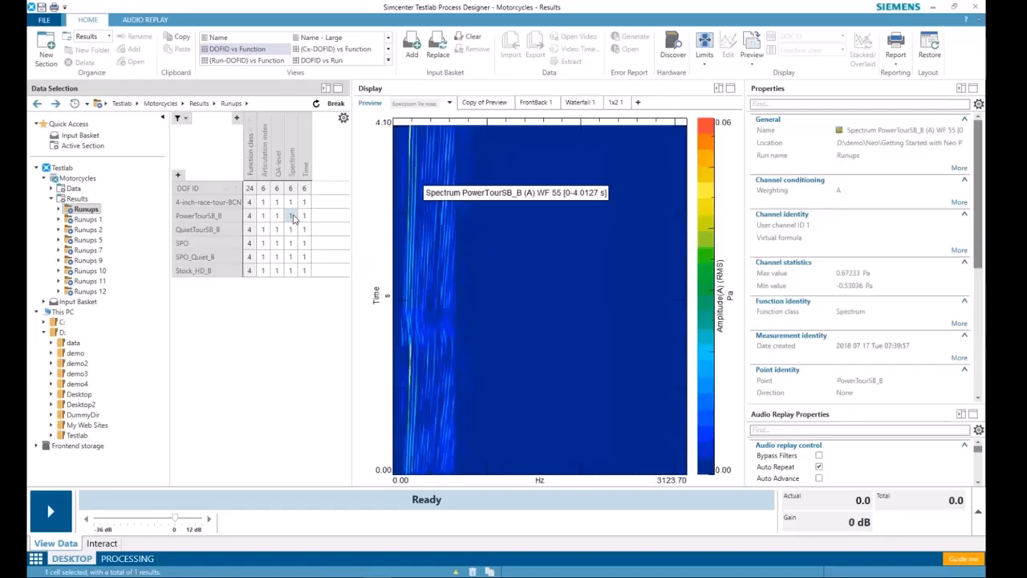
{"action": "left_click", "coordinate": [291, 256], "text": "ctrl"}
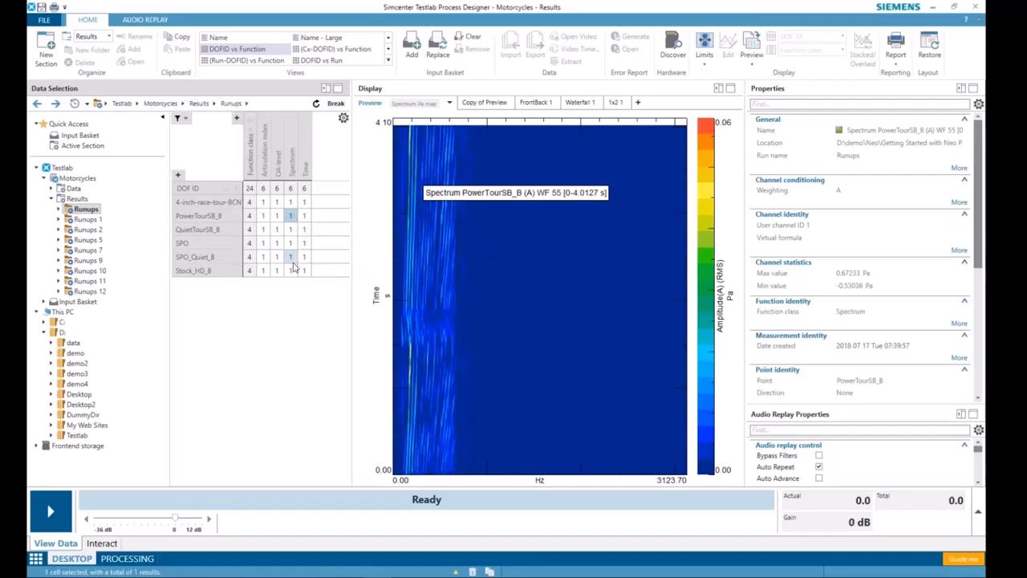
{"action": "left_click", "coordinate": [291, 230], "text": "ctrl"}
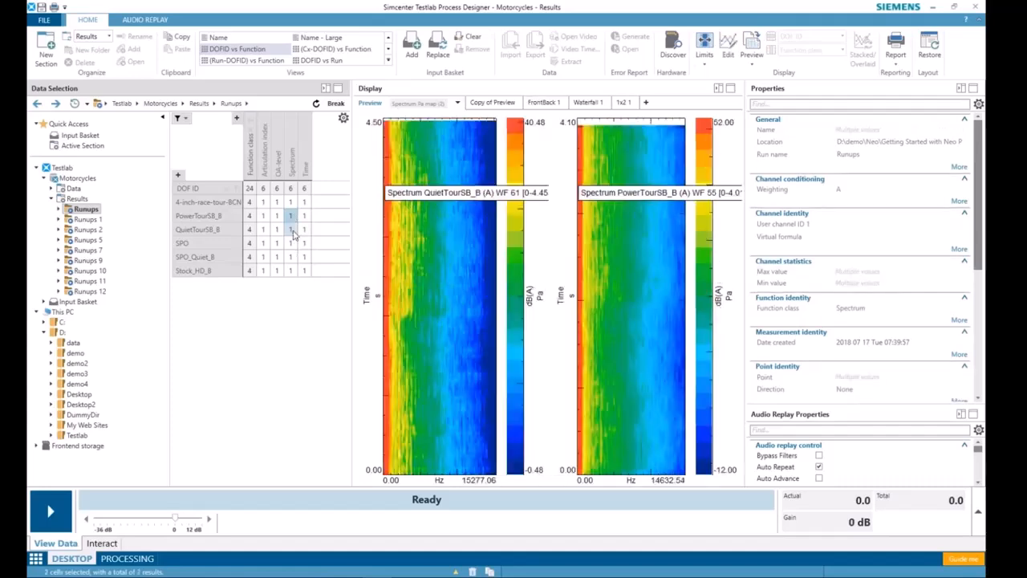
{"action": "left_click", "coordinate": [290, 257], "text": "shift"}
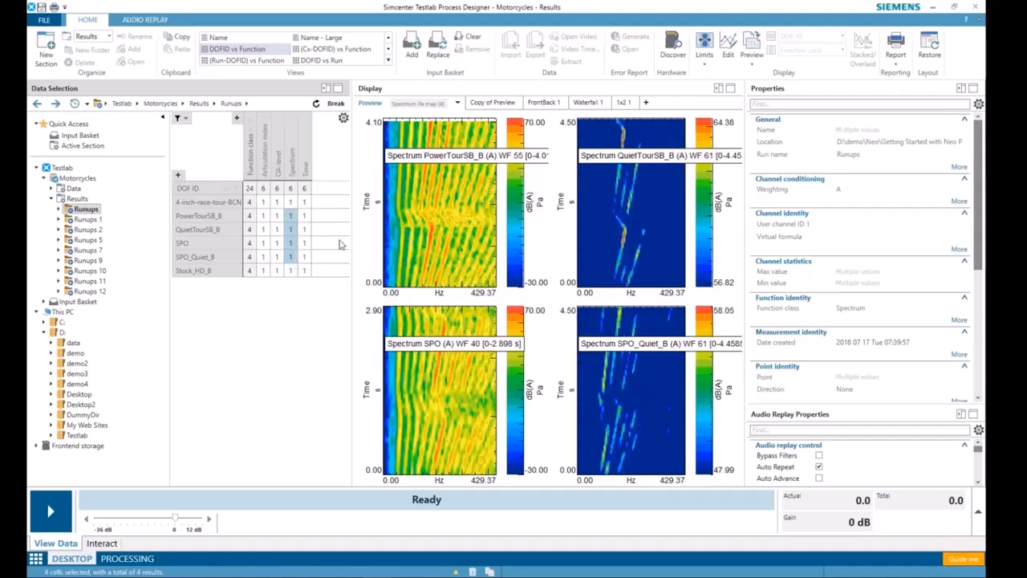
- Display the spectrum maps of PowerTourSB_B and QuietTourSB_B and rearrange the preview layout to stack them, with QuietTourSB_B above PowerTourSB_B
{"action": "left_click", "coordinate": [292, 217]}
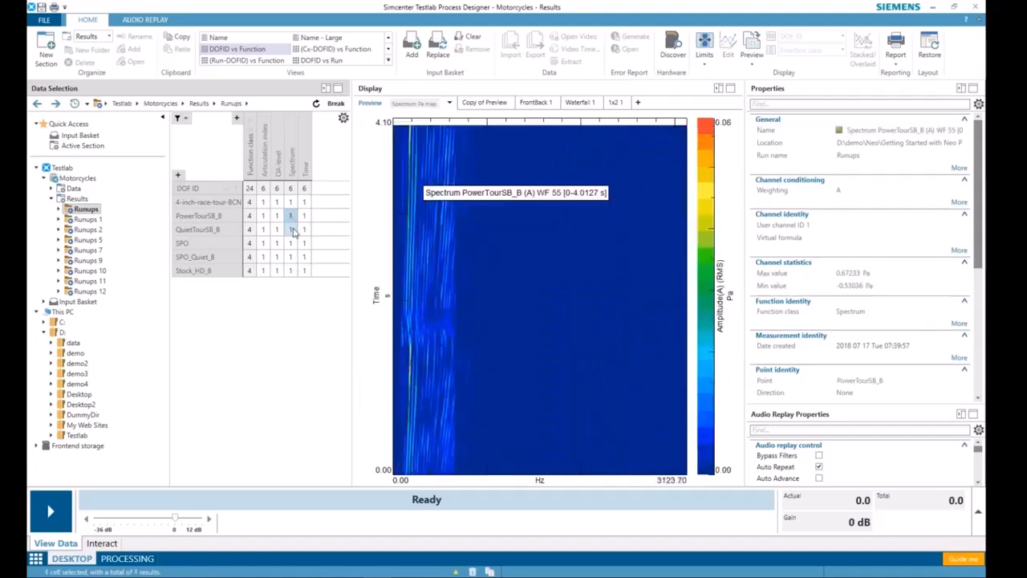
{"action": "left_click", "coordinate": [294, 231], "text": "shift"}
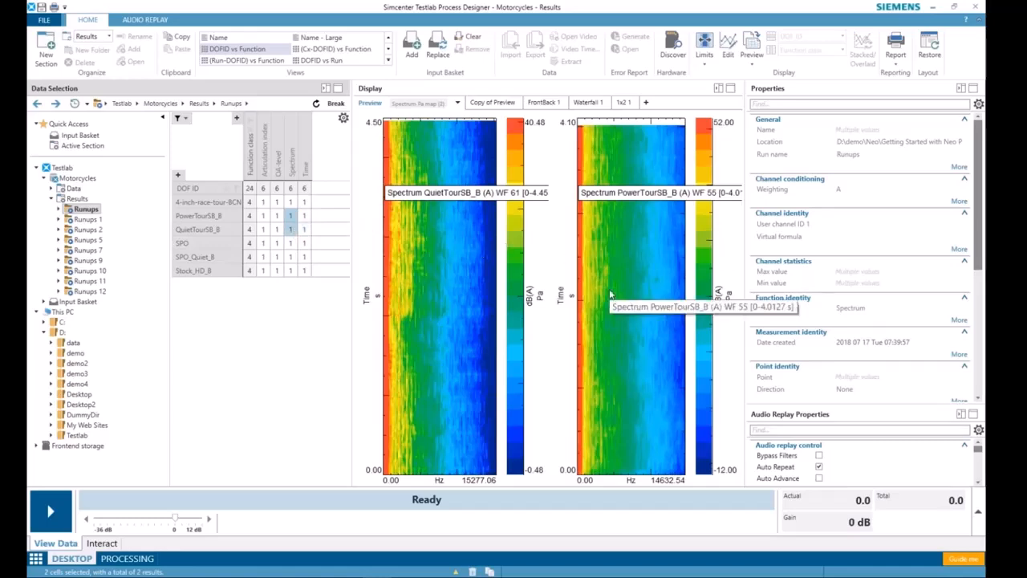
{"action": "left_click", "coordinate": [457, 104]}
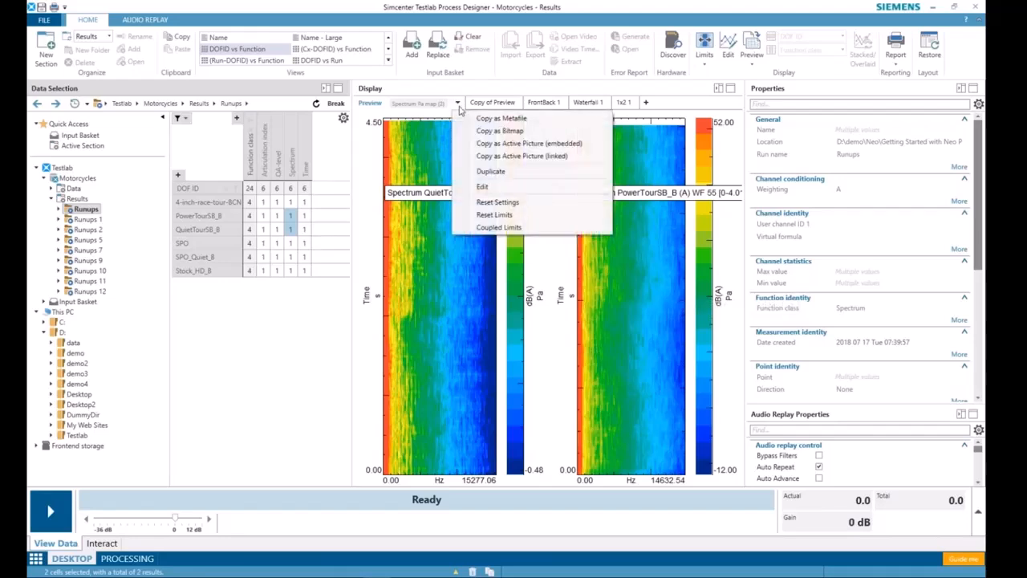
{"action": "left_click", "coordinate": [483, 187]}
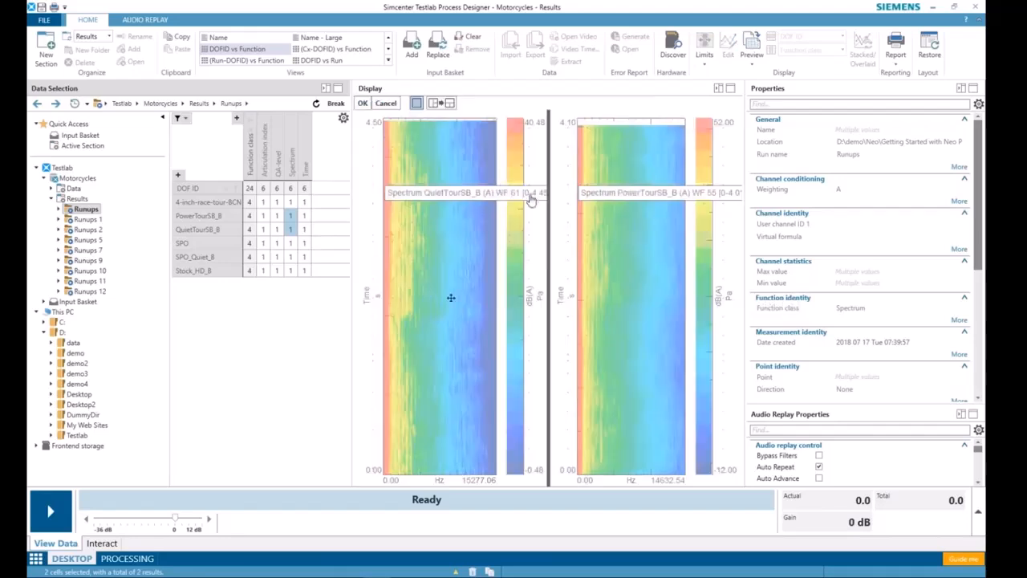
{"action": "mouse_move", "coordinate": [642, 297]}
{"action": "left_mouse_down"}
{"action": "mouse_move", "coordinate": [550, 299]}
{"action": "mouse_move", "coordinate": [551, 319]}
{"action": "left_mouse_up"}
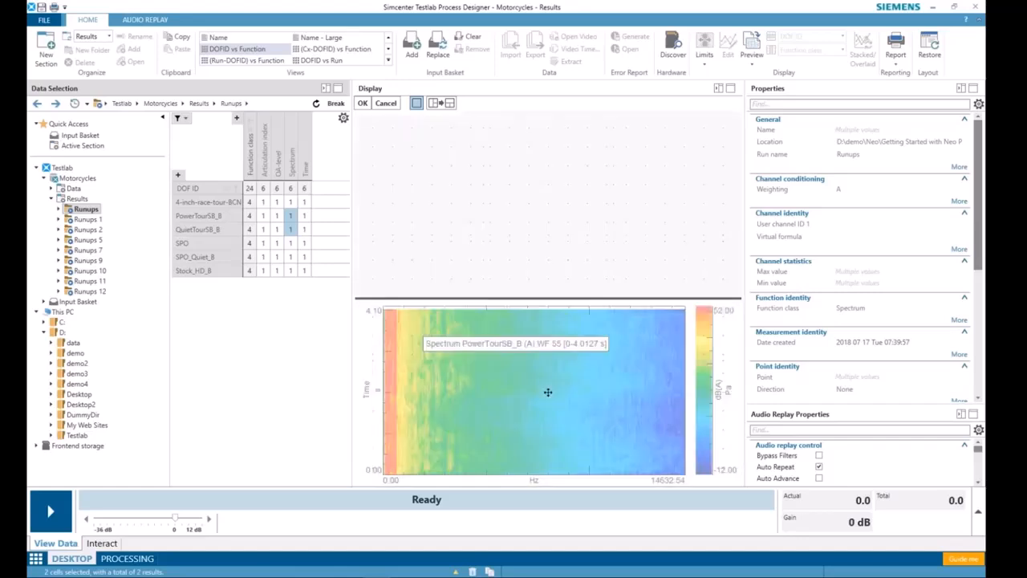
{"action": "left_click", "coordinate": [363, 102]}
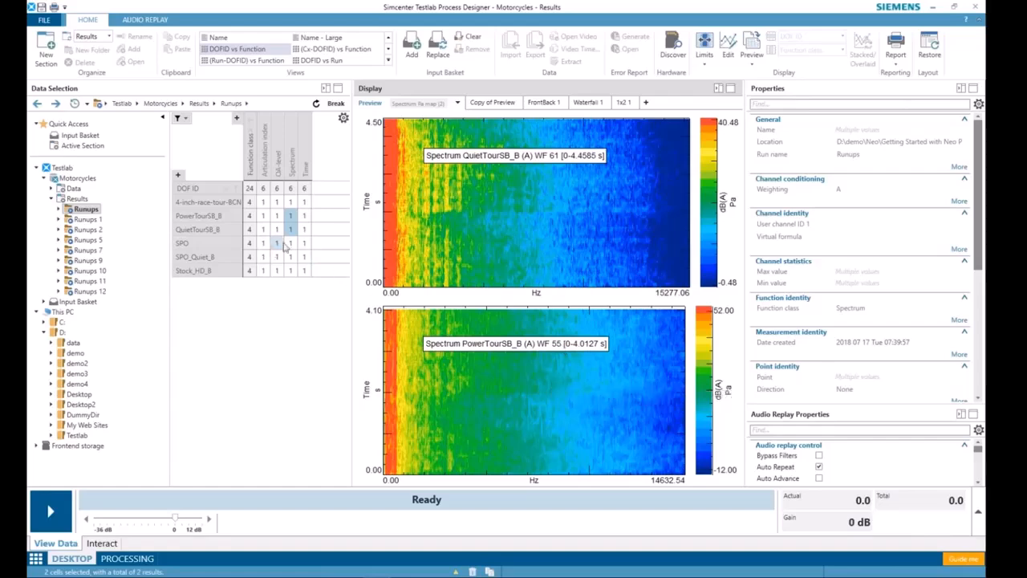
- Display the spectrum maps of SPO and SPO_Quiet_B in the stacked preview for comparison
{"action": "left_click", "coordinate": [291, 244]}
{"action": "left_click", "coordinate": [292, 259], "text": "shift"}
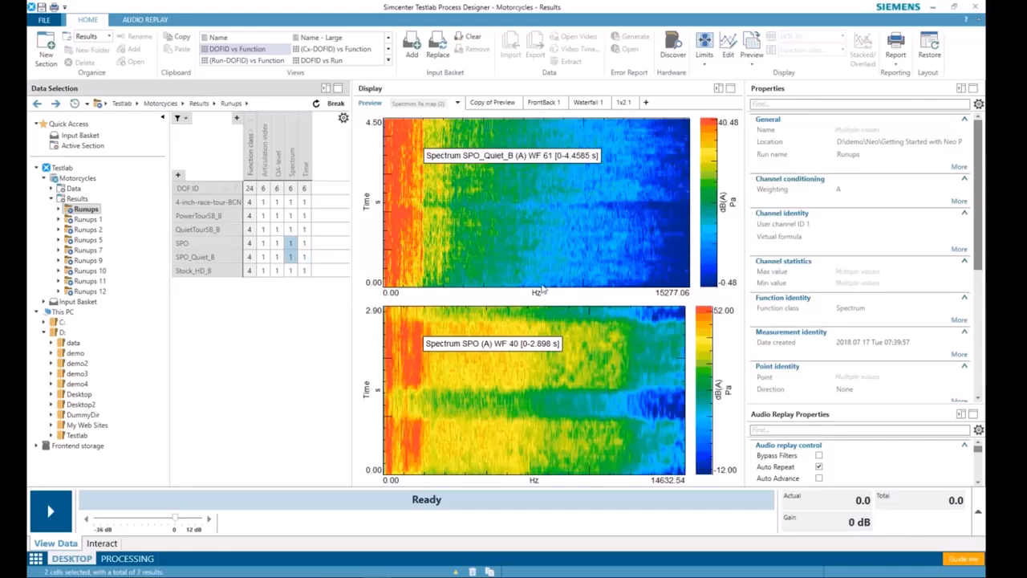
{"action": "left_click_drag", "start_coordinate": [556, 376], "coordinate": [296, 230]}
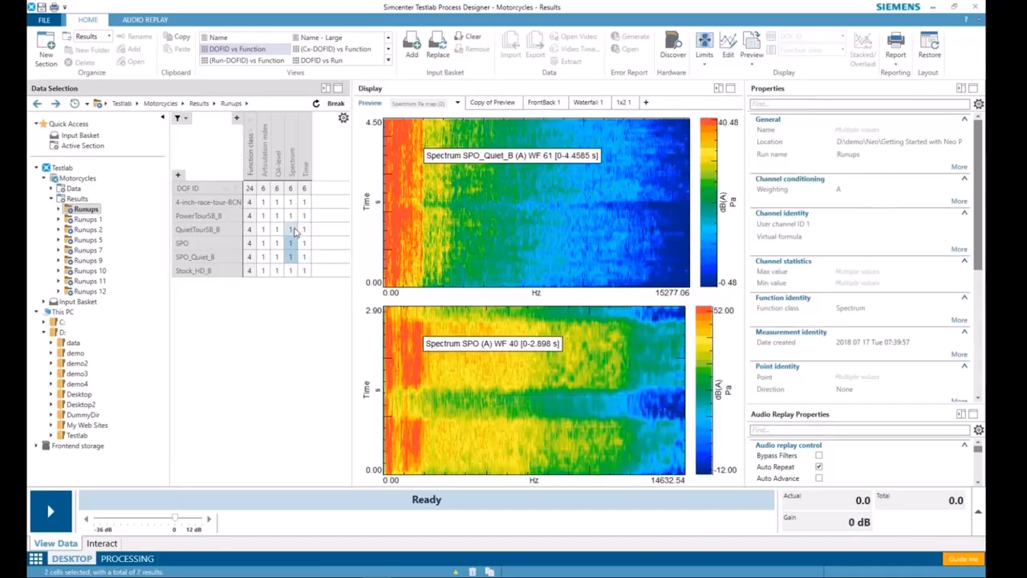